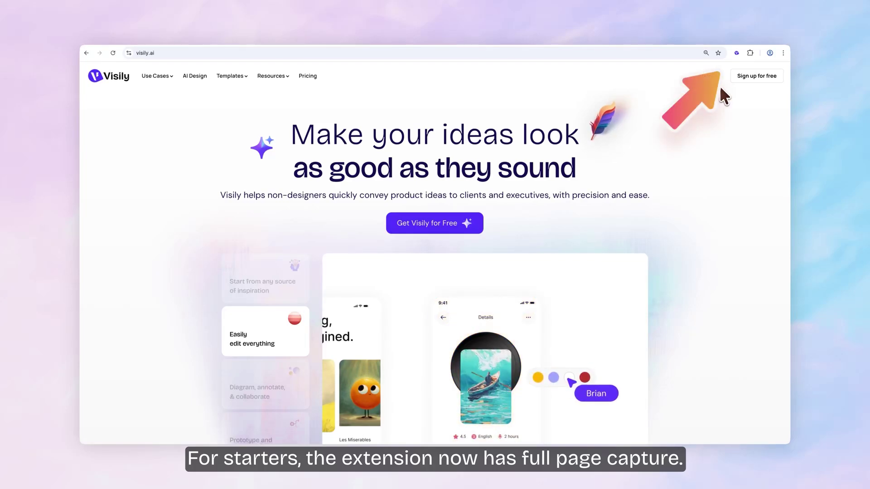
Capture the full visily.ai home page with the extension and import it as an editable wireframe
{"action": "left_click", "coordinate": [737, 53]}
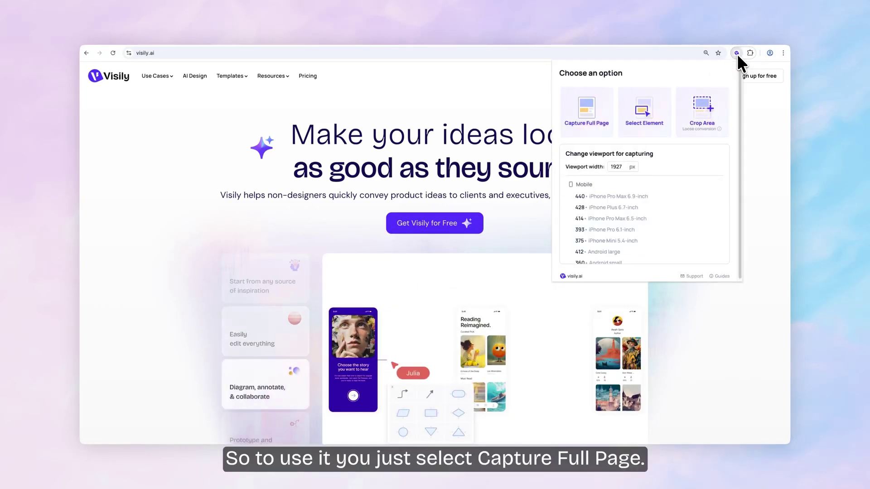
{"action": "left_click", "coordinate": [589, 105]}
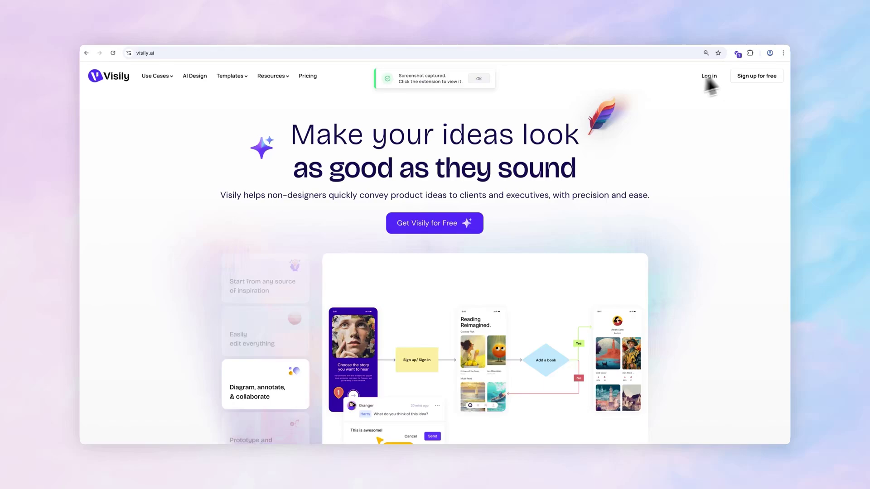
{"action": "left_click", "coordinate": [741, 57]}
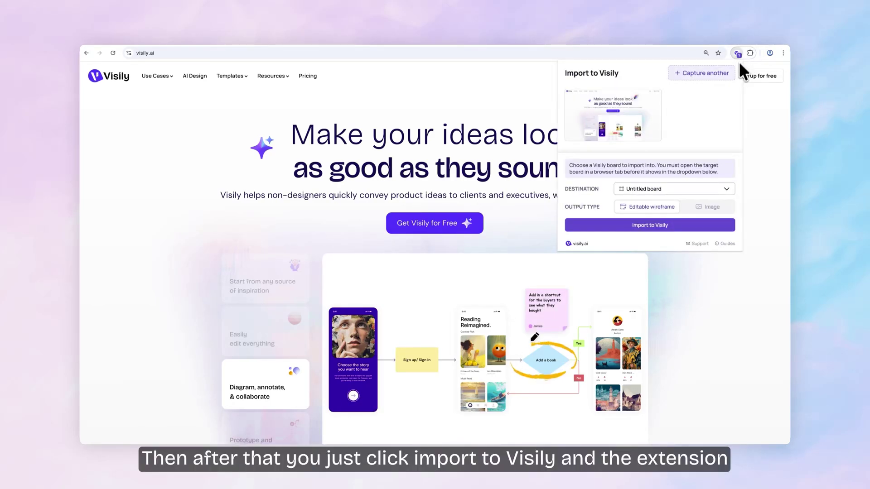
{"action": "left_click", "coordinate": [711, 225]}
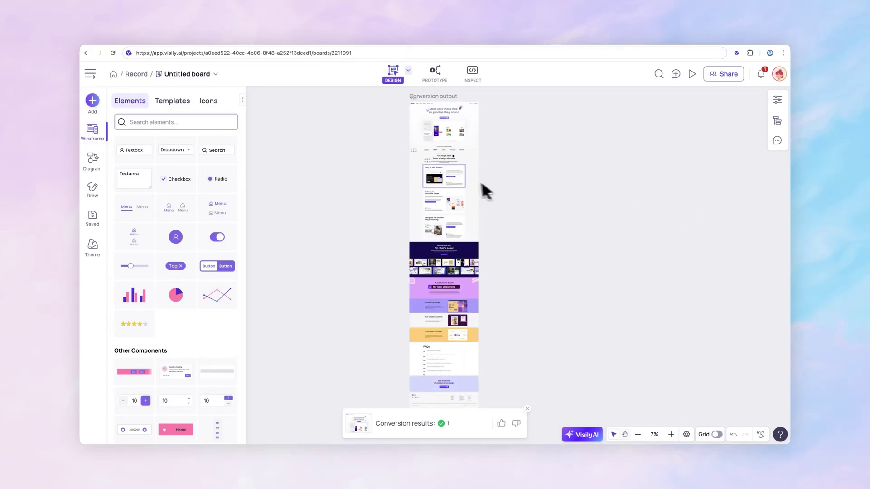
Change the 'Easy to edit' heading to 'Fully edit wireframe with Visily Extension'
{"action": "double_click", "coordinate": [445, 173]}
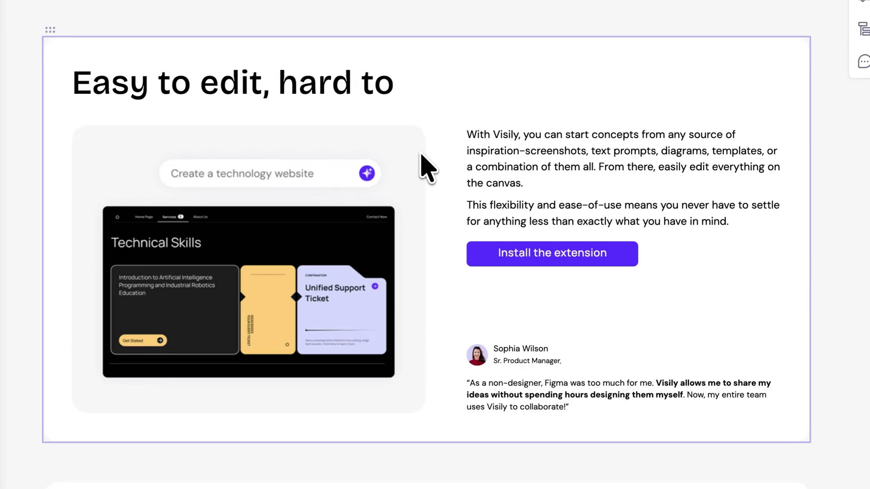
{"action": "double_click", "coordinate": [343, 89]}
{"action": "key", "text": "ctrl+a"}
{"action": "key", "text": "BackSpace"}
{"action": "type", "text": "Fully edit wireframe with Visily Extension"}
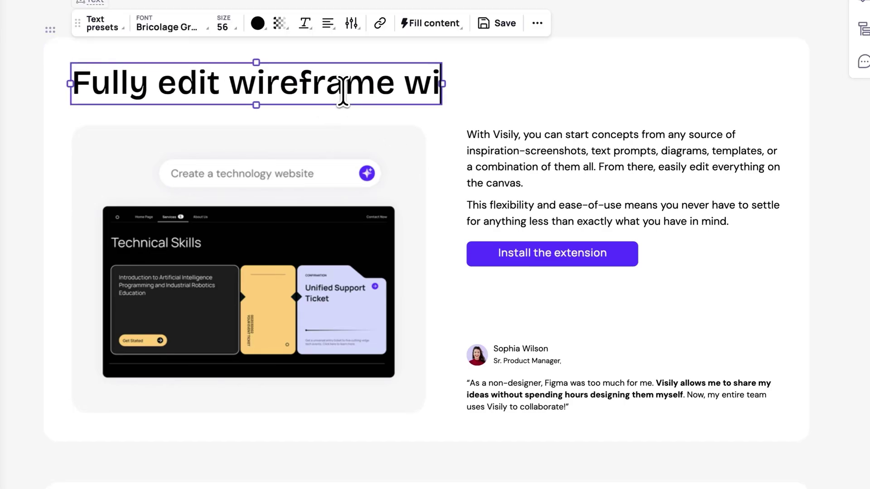
Replace the picture below the heading with the editor screenshot img 12.png from the Image library
{"action": "left_click", "coordinate": [304, 266]}
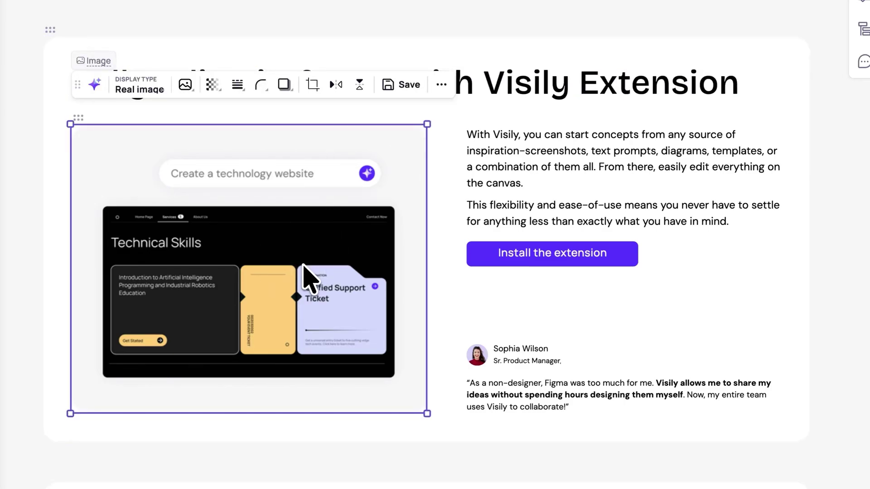
{"action": "left_click", "coordinate": [185, 85]}
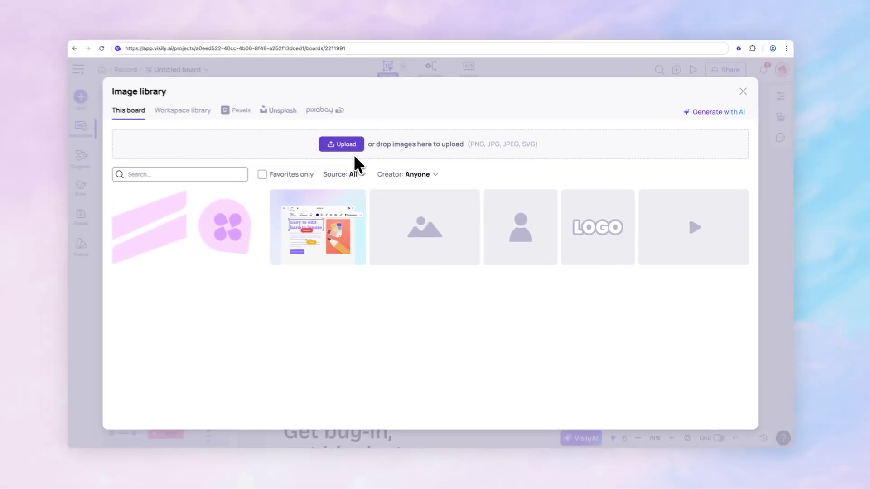
{"action": "left_click", "coordinate": [331, 206]}
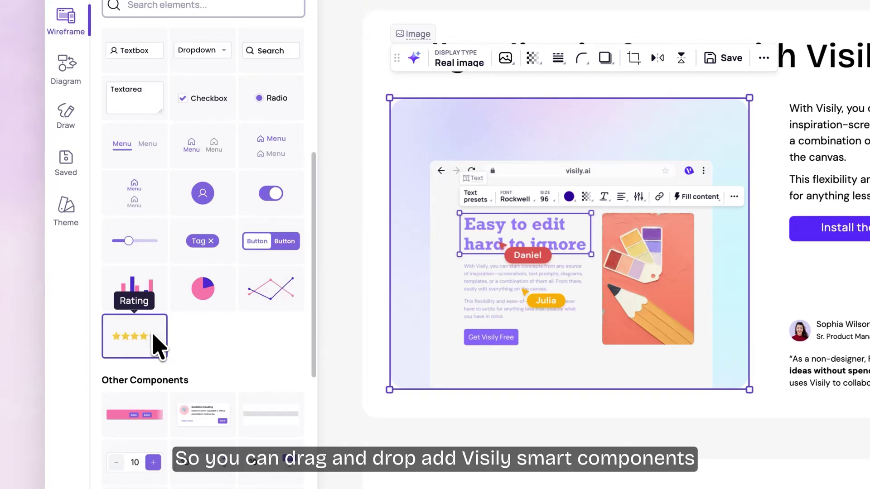
Drag a star Rating element from the Wireframe panel beside the testimonial
{"action": "left_click_drag", "start_coordinate": [154, 338], "coordinate": [725, 285]}
{"action": "left_click", "coordinate": [785, 291]}
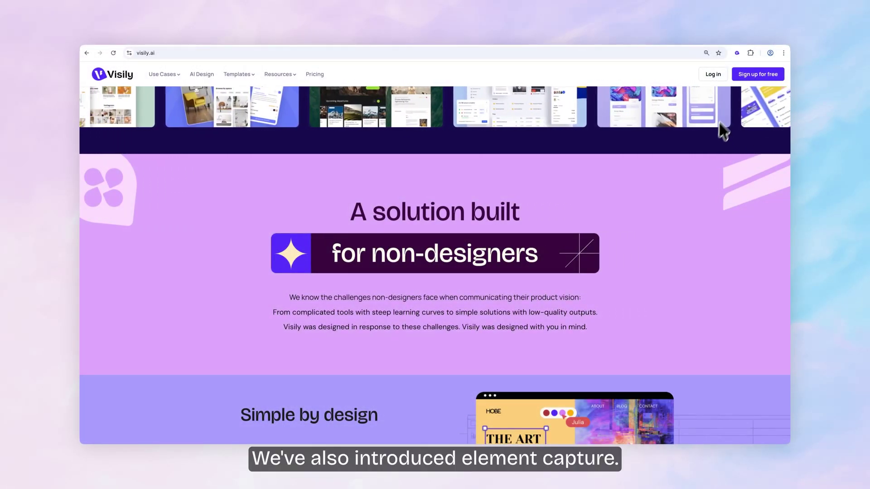
Capture only the 'A solution built for non-designers' banner using the extension's Select Element
{"action": "left_click", "coordinate": [742, 51]}
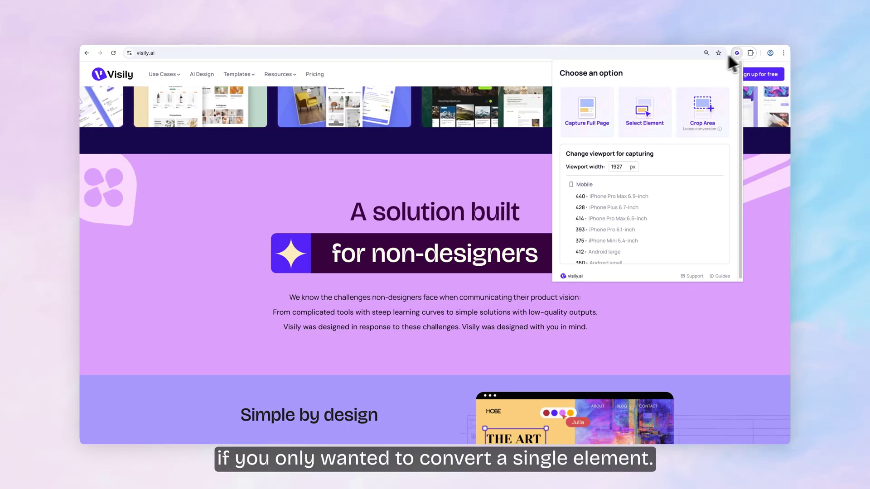
{"action": "left_click", "coordinate": [653, 96]}
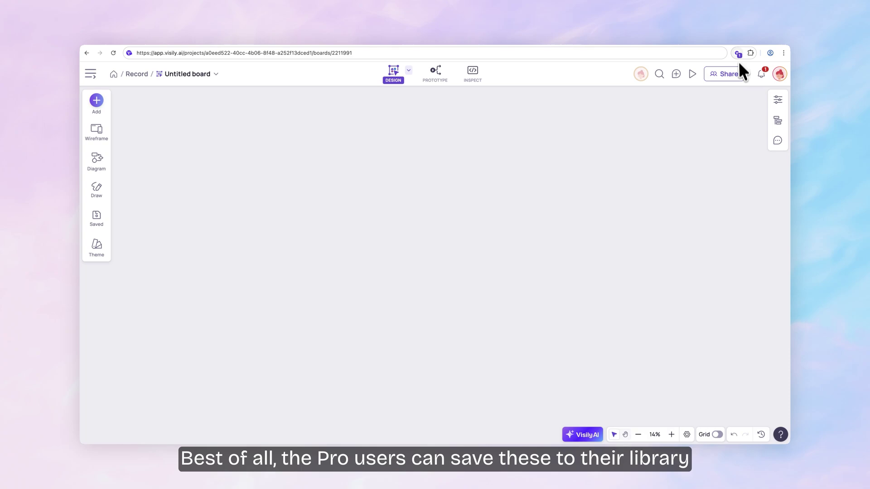
Import the captured banner and paste 'What you capture Is what you get' over its heading texts
{"action": "left_click", "coordinate": [738, 54]}
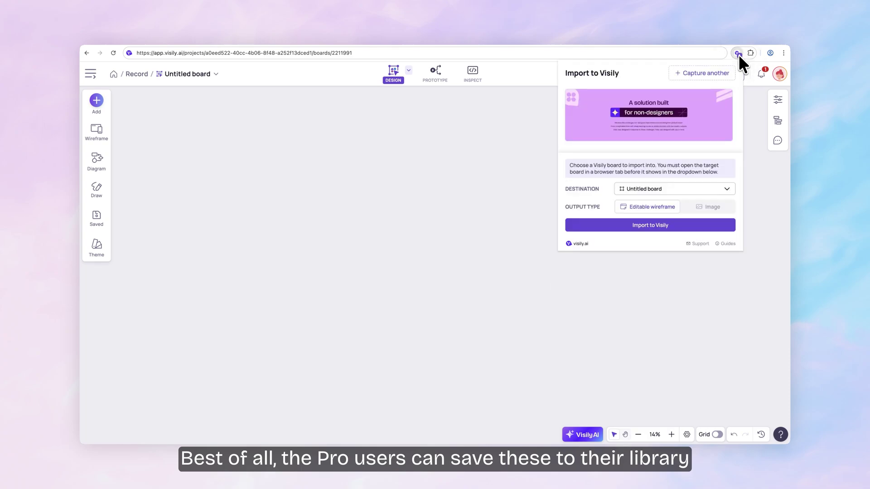
{"action": "left_click", "coordinate": [686, 222]}
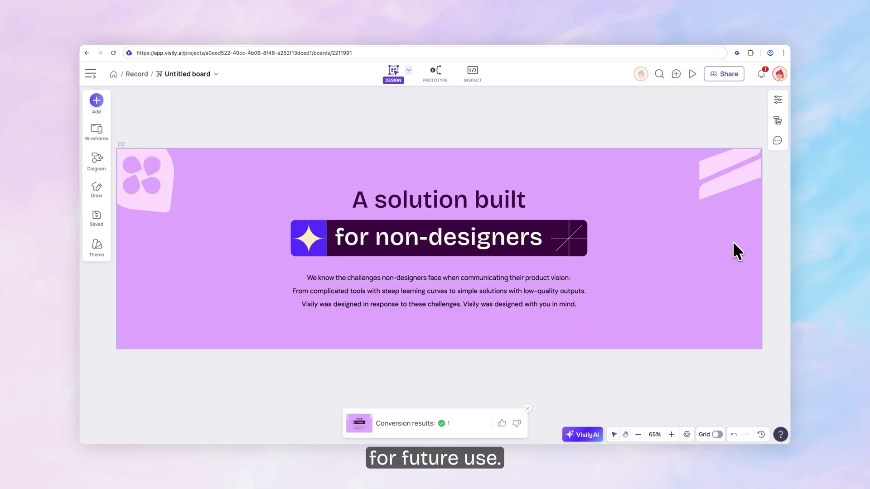
{"action": "double_click", "coordinate": [515, 190]}
{"action": "type", "text": "What you capture"}
{"action": "double_click", "coordinate": [511, 230]}
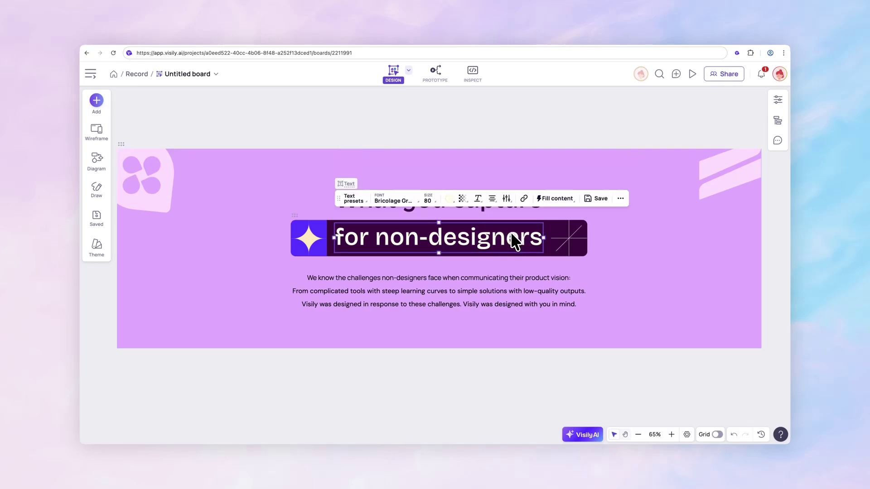
{"action": "type", "text": "Is what you get"}
Rotate the flower image about 45° and set the banner container's fill to light cream
{"action": "left_click", "coordinate": [187, 192]}
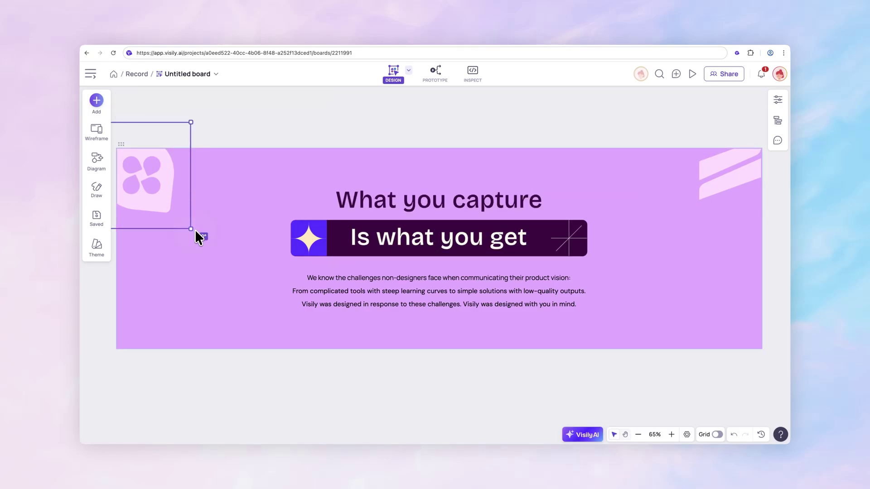
{"action": "left_click_drag", "start_coordinate": [195, 230], "coordinate": [222, 179]}
{"action": "left_click", "coordinate": [223, 179]}
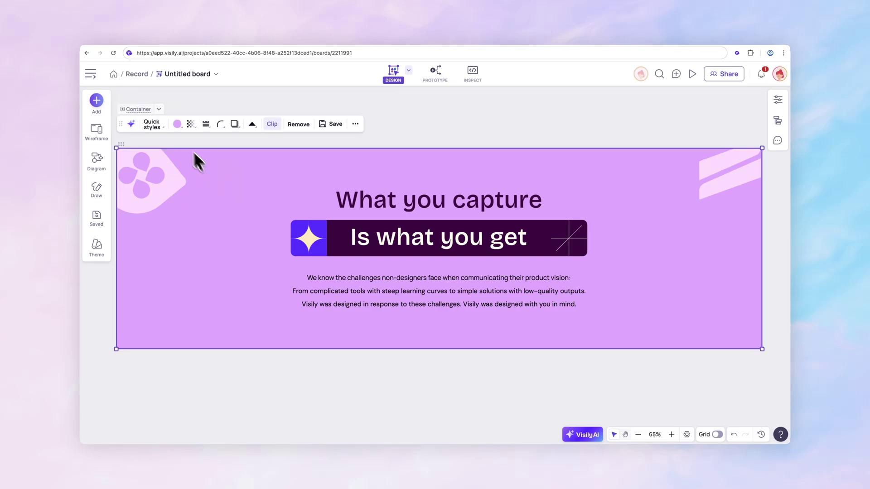
{"action": "left_click", "coordinate": [176, 125]}
{"action": "left_click", "coordinate": [182, 189]}
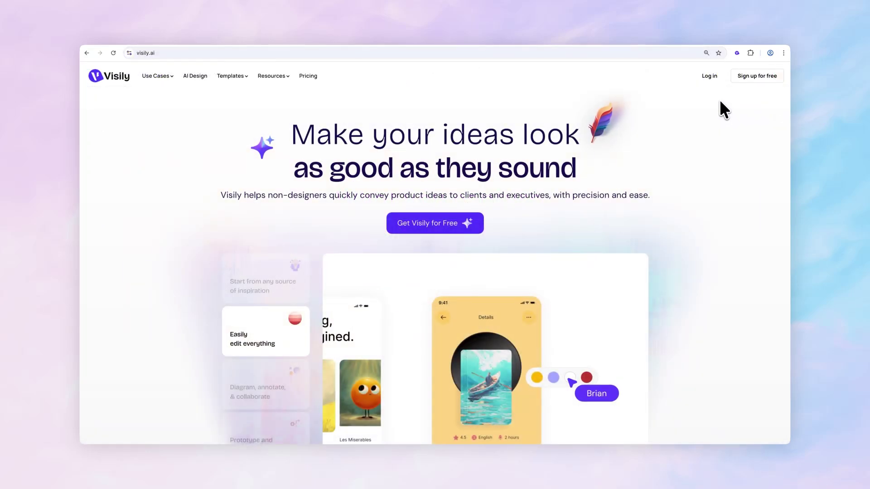
{"action": "left_click", "coordinate": [735, 58]}
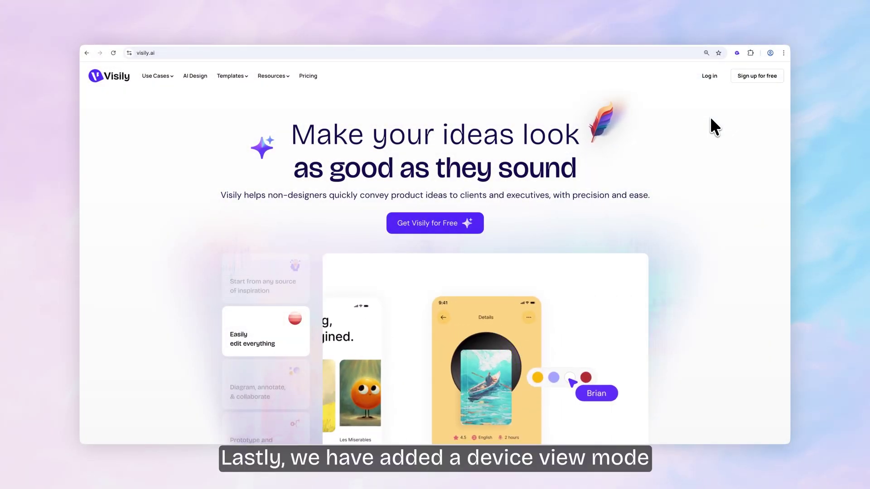
Capture the full visily.ai page at the 820 px iPad tablet width
{"action": "left_click", "coordinate": [735, 54]}
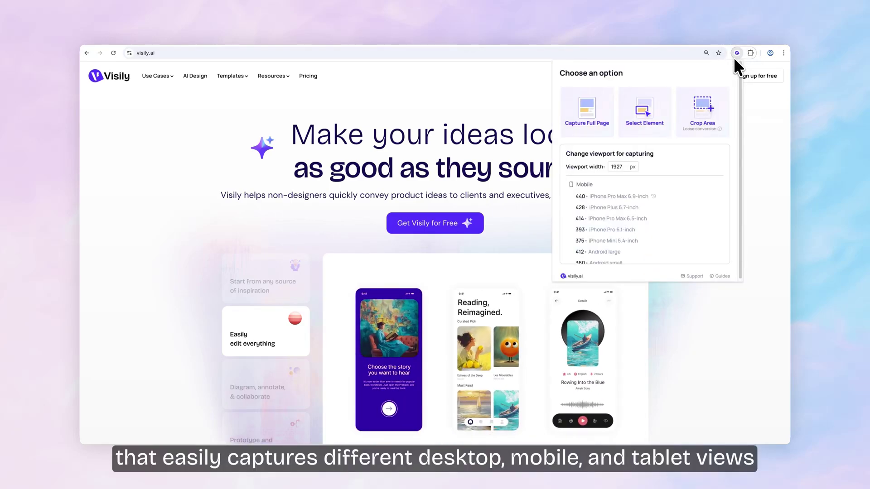
{"action": "scroll", "coordinate": [718, 192], "scroll_direction": "down", "scroll_amount": 5}
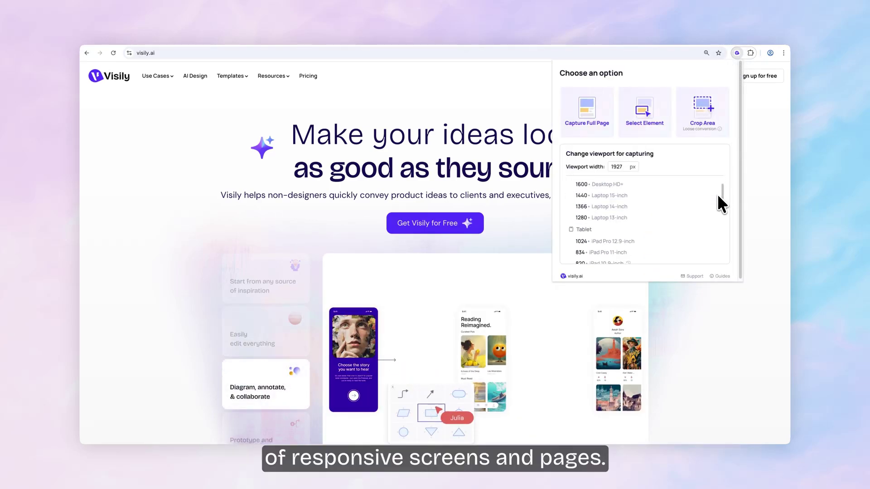
{"action": "scroll", "coordinate": [718, 195], "scroll_direction": "down", "scroll_amount": 2}
{"action": "left_click", "coordinate": [705, 219]}
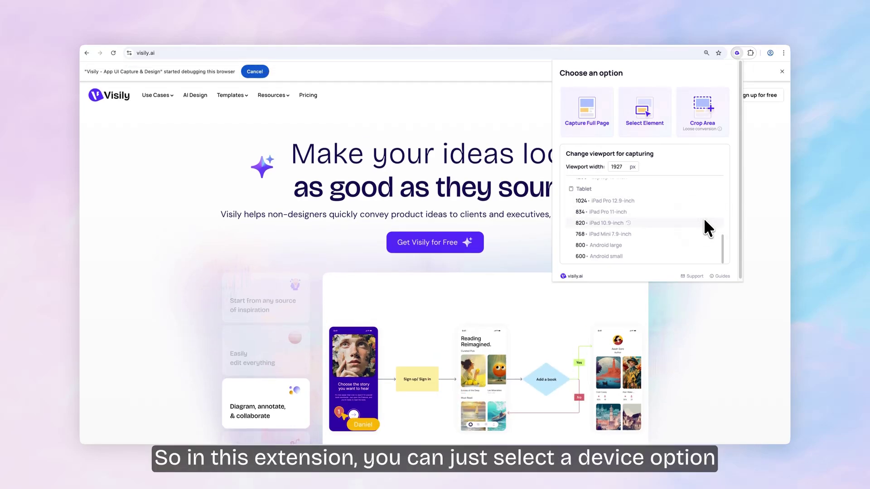
{"action": "left_click", "coordinate": [602, 131]}
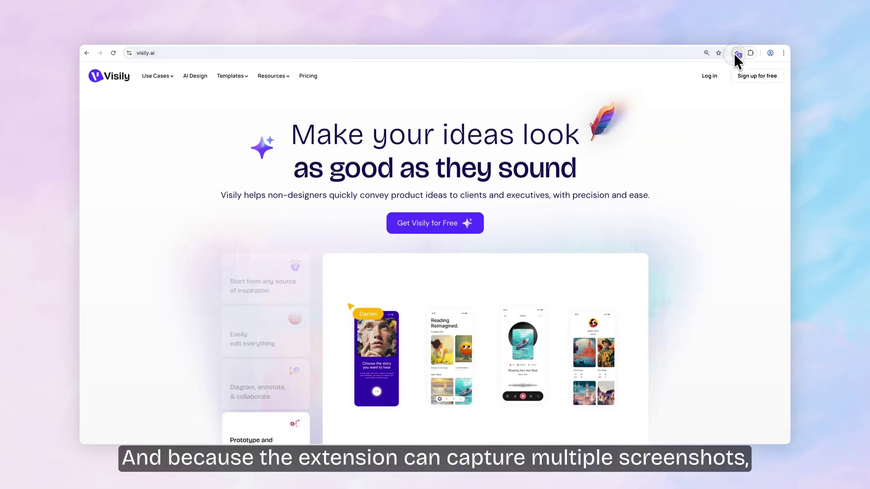
Add a second full-page capture at the 440 px iPhone mobile width
{"action": "left_click", "coordinate": [738, 54]}
{"action": "left_click", "coordinate": [724, 74]}
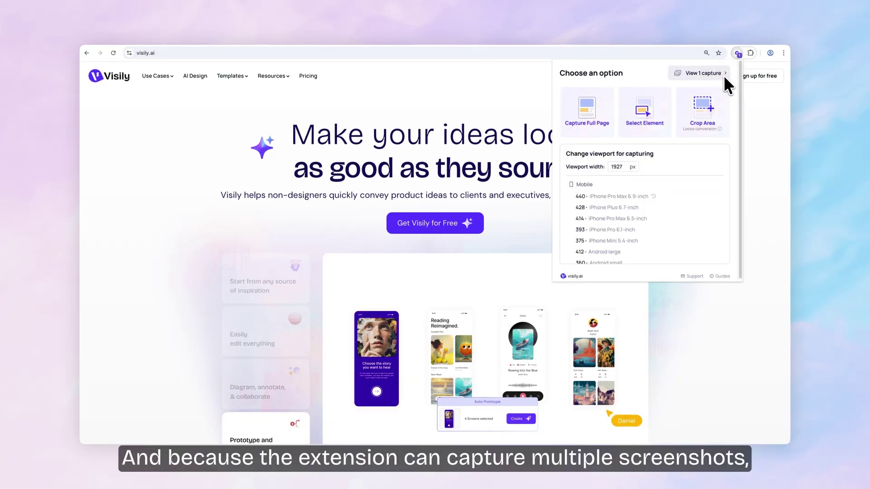
{"action": "left_click", "coordinate": [694, 197]}
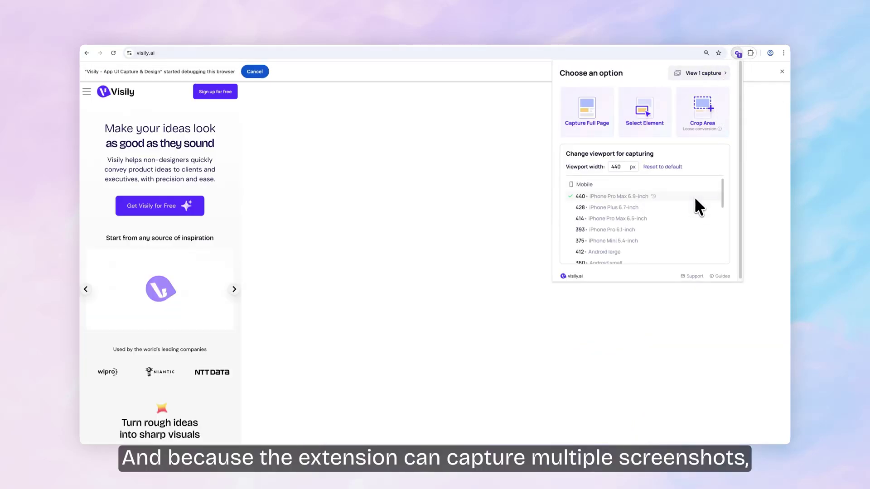
{"action": "left_click", "coordinate": [609, 131]}
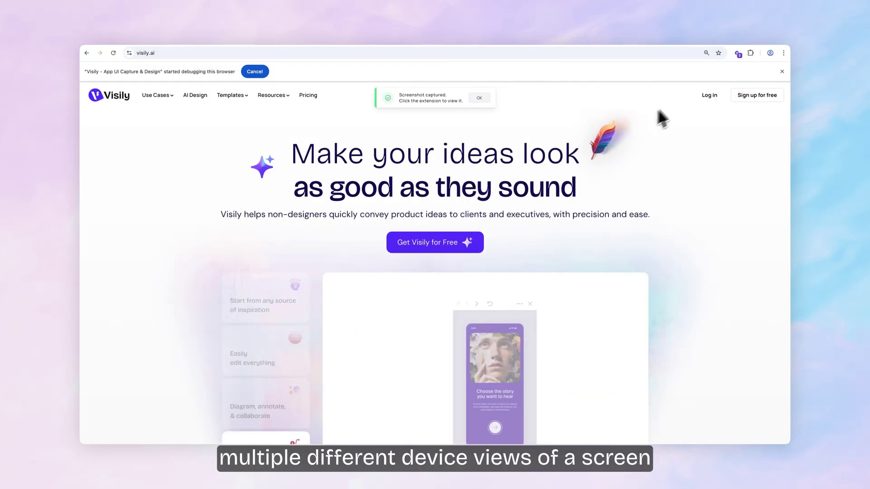
Capture a single page section at 440 px using Select Element, then show the import list
{"action": "left_click", "coordinate": [738, 53]}
{"action": "left_click", "coordinate": [709, 197]}
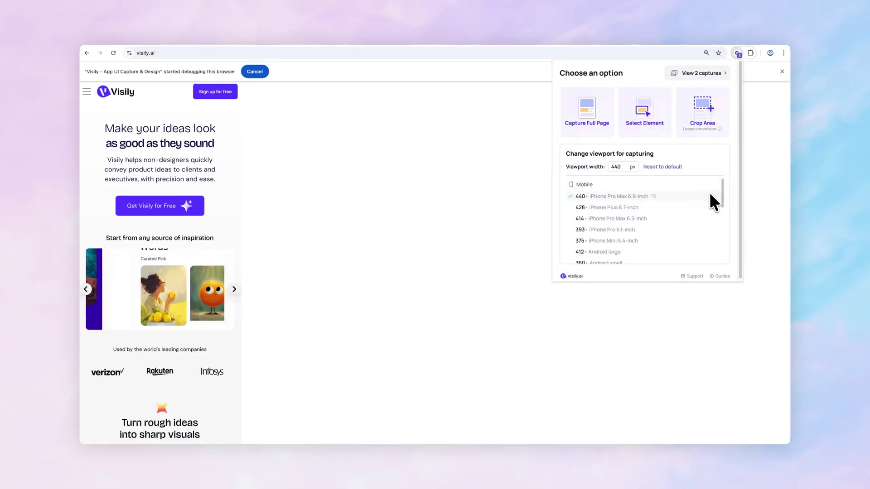
{"action": "left_click", "coordinate": [659, 136]}
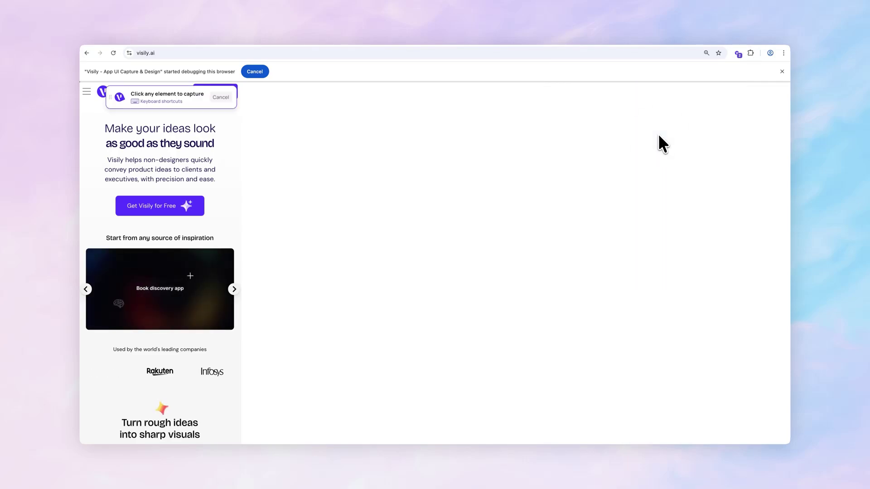
{"action": "left_click", "coordinate": [244, 214]}
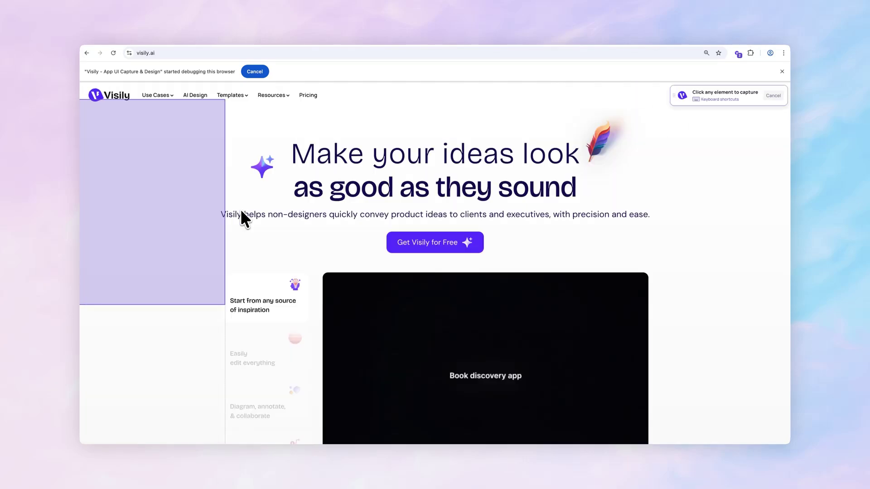
{"action": "left_click", "coordinate": [737, 56]}
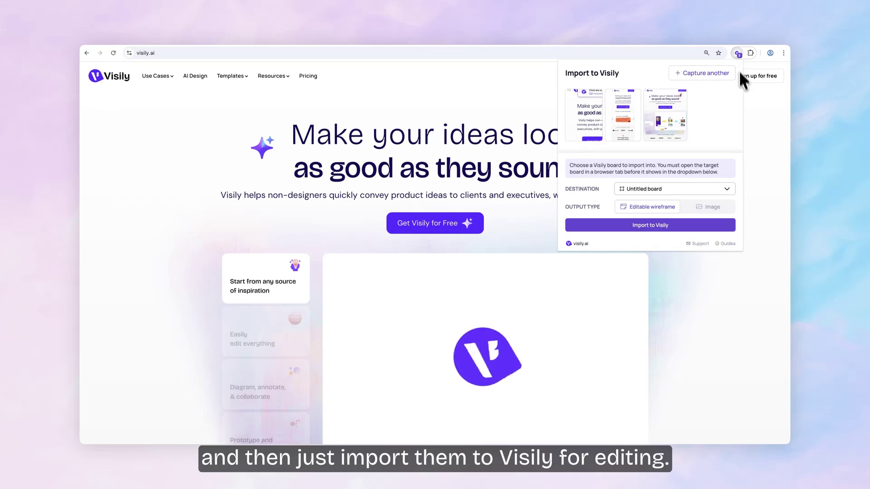
Import all three captures into the Untitled board and zoom in on the conversion outputs
{"action": "left_click", "coordinate": [721, 224]}
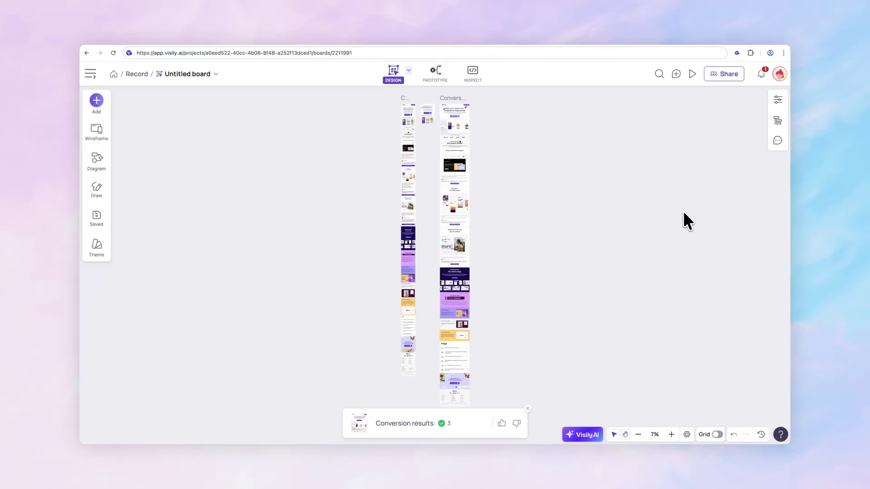
{"action": "scroll", "coordinate": [418, 124], "scroll_direction": "up", "scroll_amount": 5}
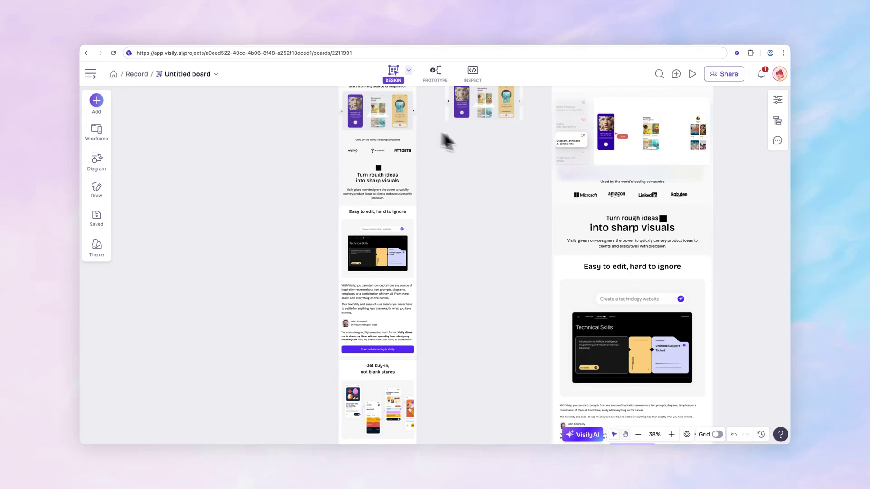
{"action": "scroll", "coordinate": [438, 347], "scroll_direction": "up", "scroll_amount": 3}
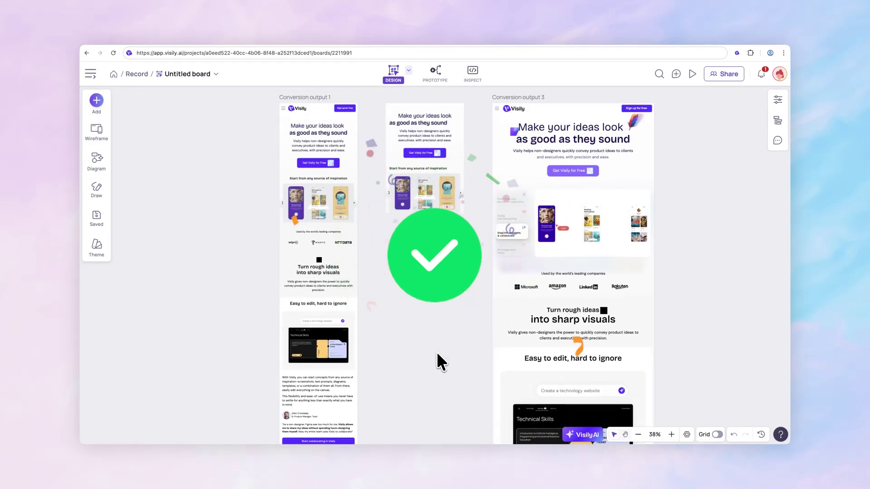